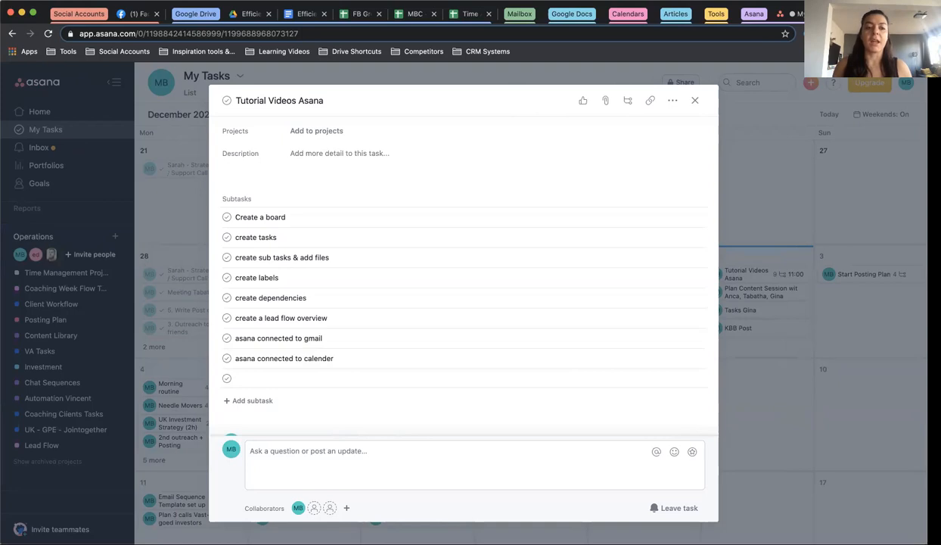
- Review the details and subtasks of the Tutorial Videos Asana task, and close it to return to the calendar
scroll(522, 223, "up", 5)
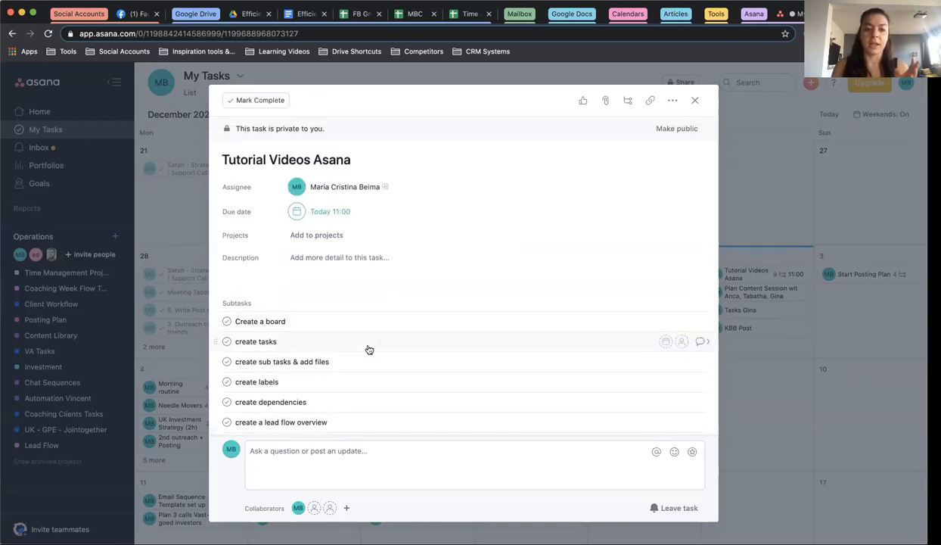
scroll(368, 349, "down", 2)
scroll(368, 349, "down", 1)
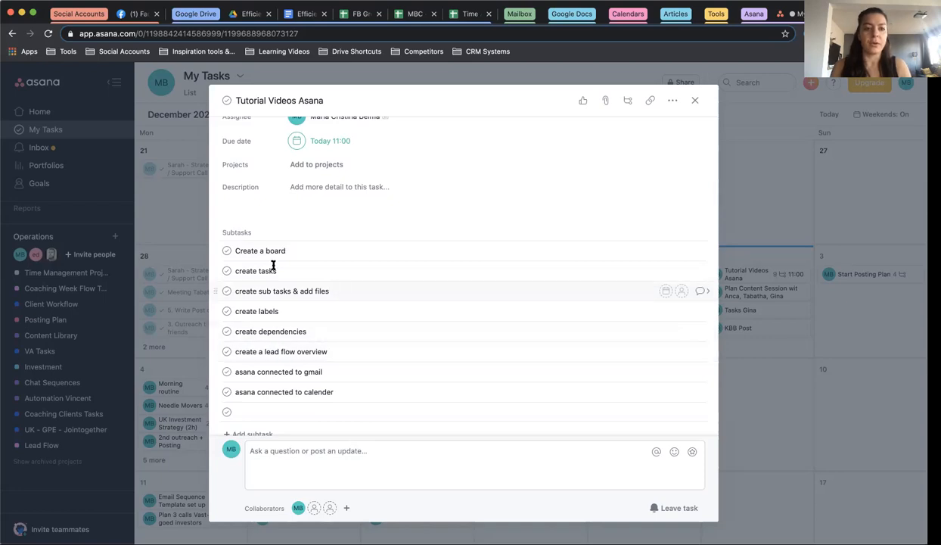
left_click(167, 270)
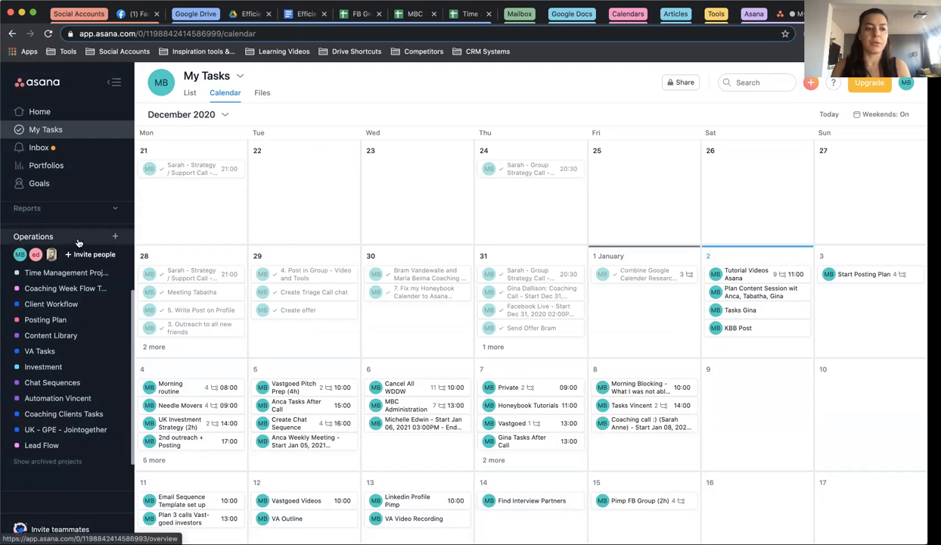
- Look at the Home overview and compare the list and calendar layouts of My Tasks, including the January entries
scroll(68, 241, "up", 3)
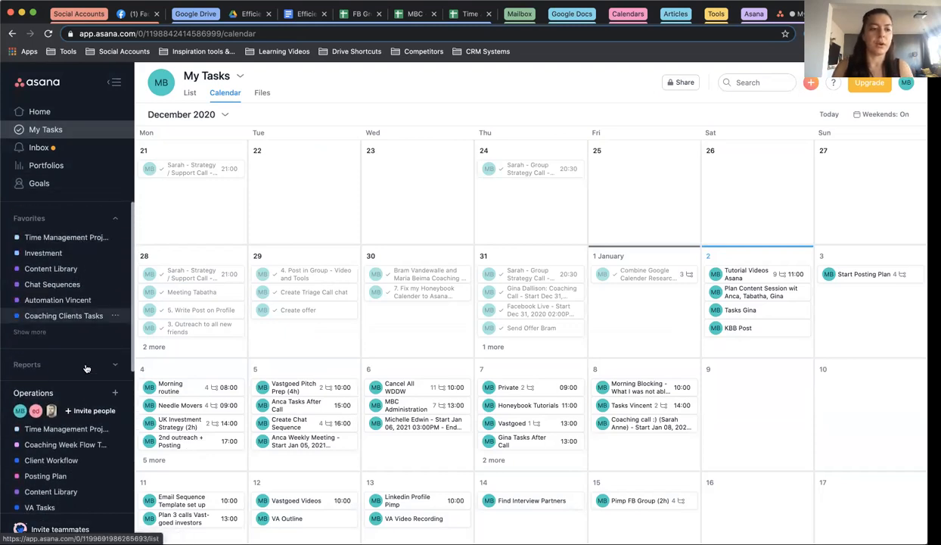
left_click(51, 113)
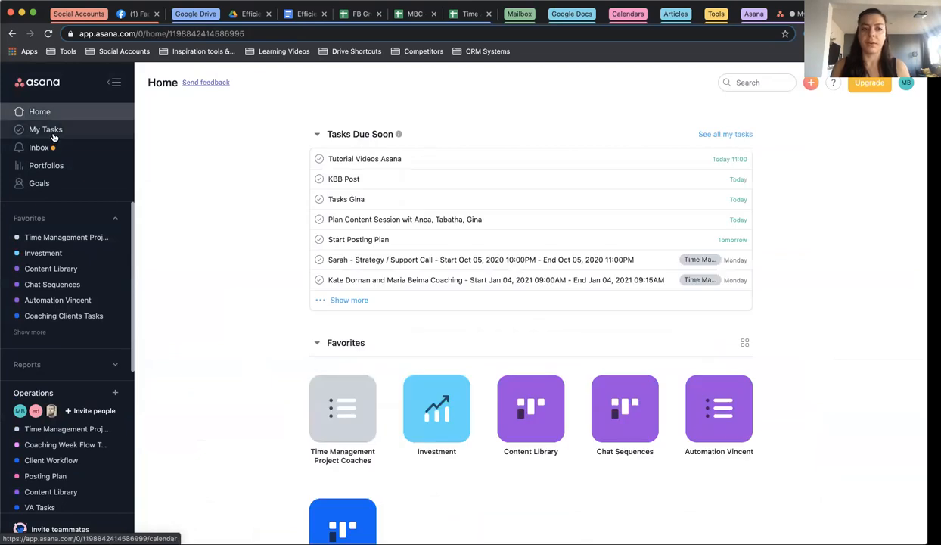
left_click(46, 130)
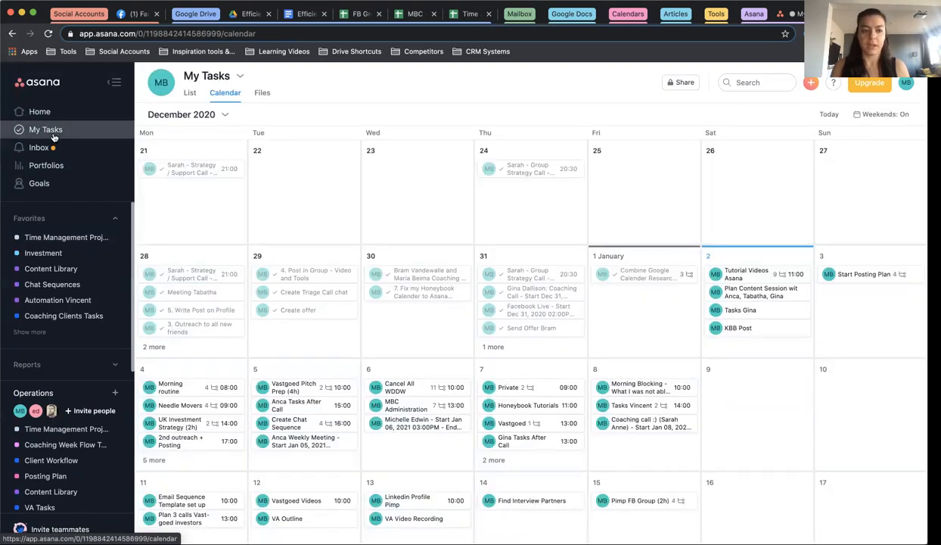
left_click(191, 94)
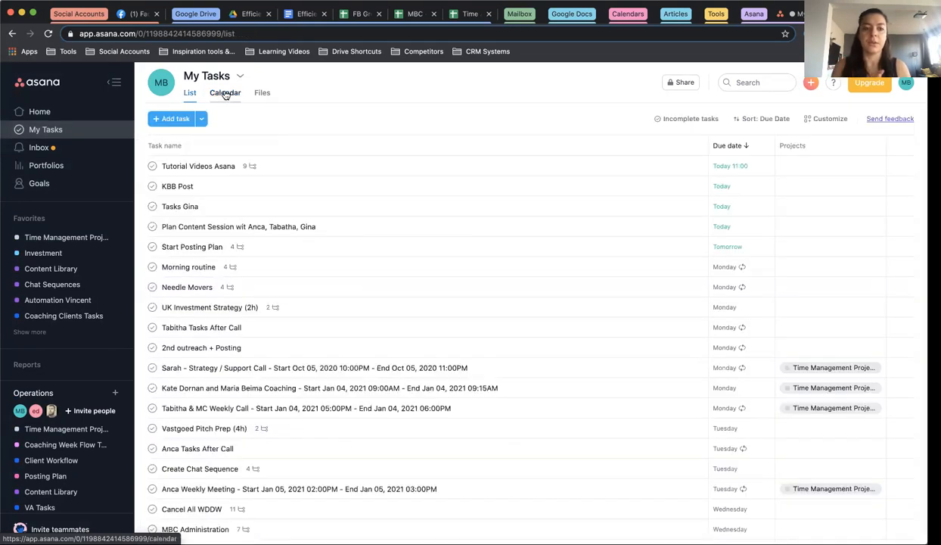
left_click(225, 93)
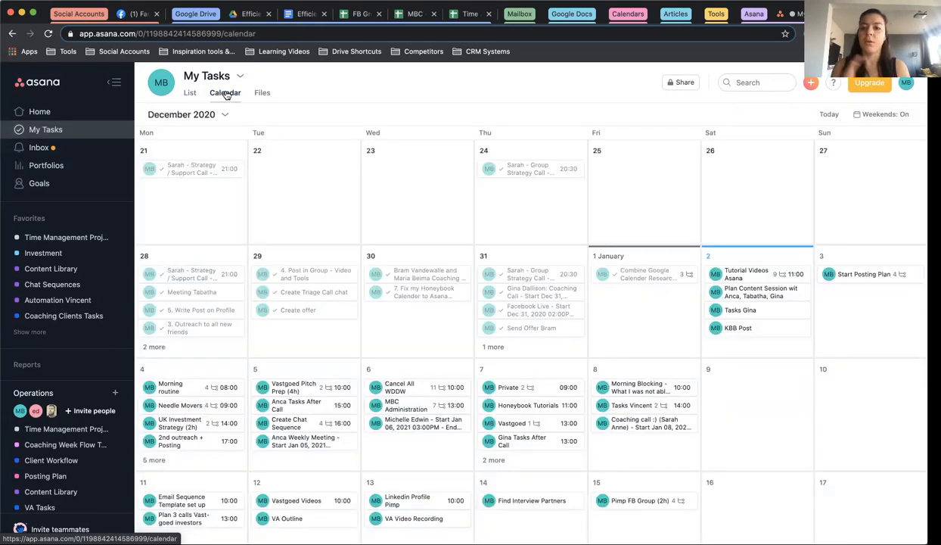
left_click(191, 96)
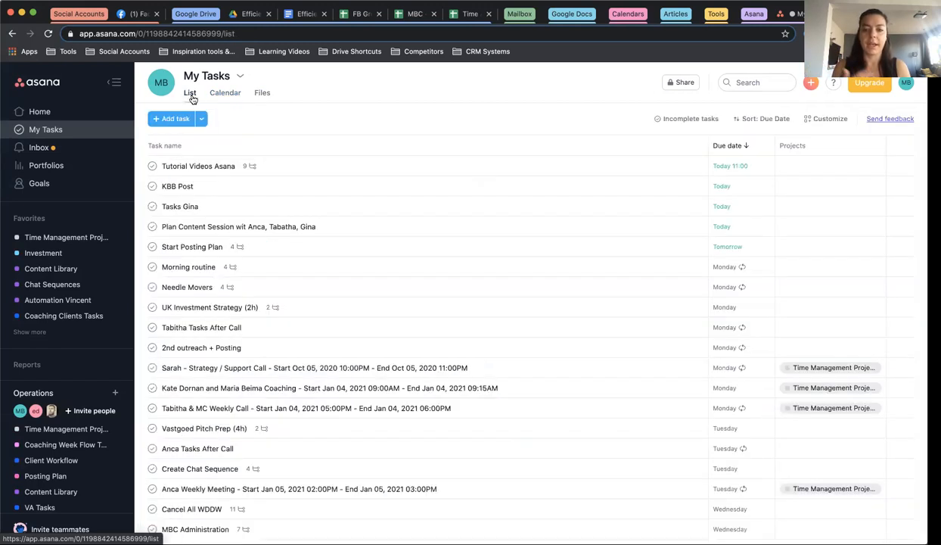
left_click(222, 93)
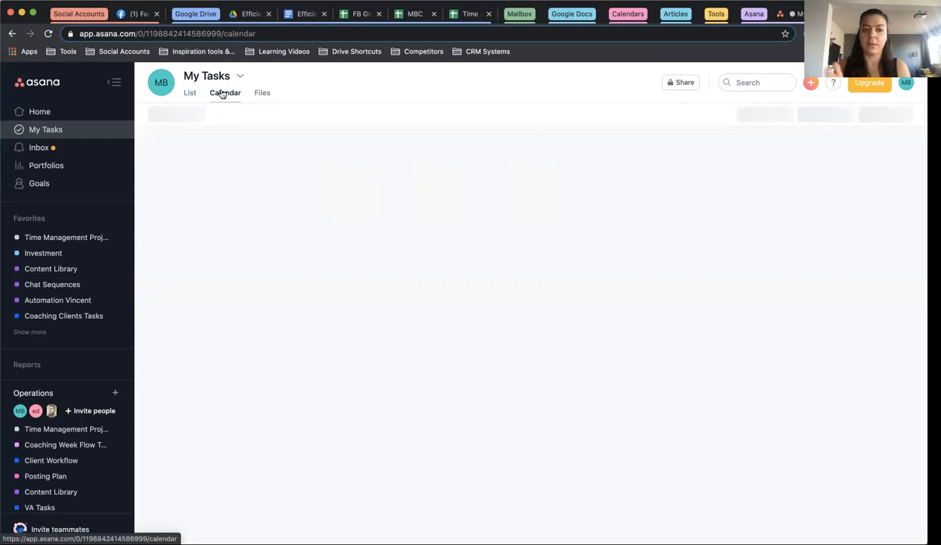
scroll(268, 279, "down", 1)
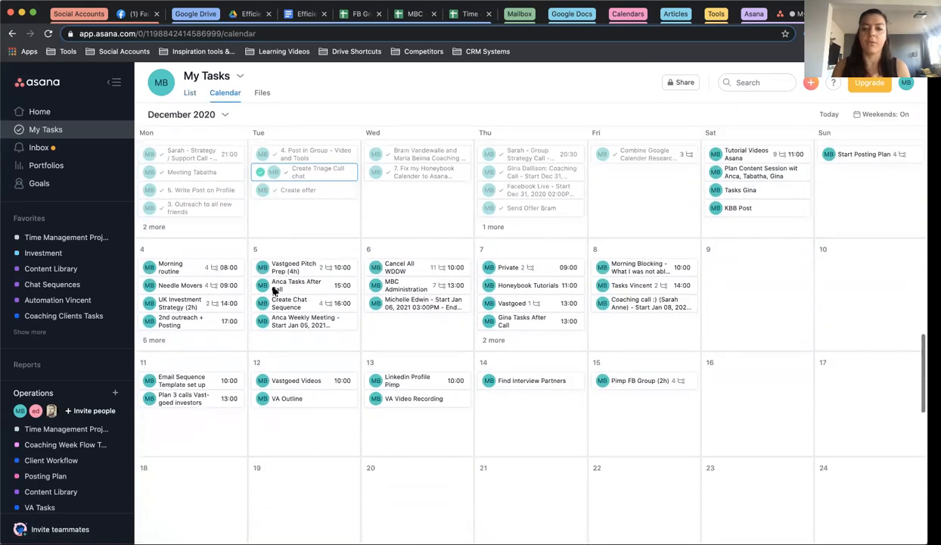
scroll(274, 291, "down", 1)
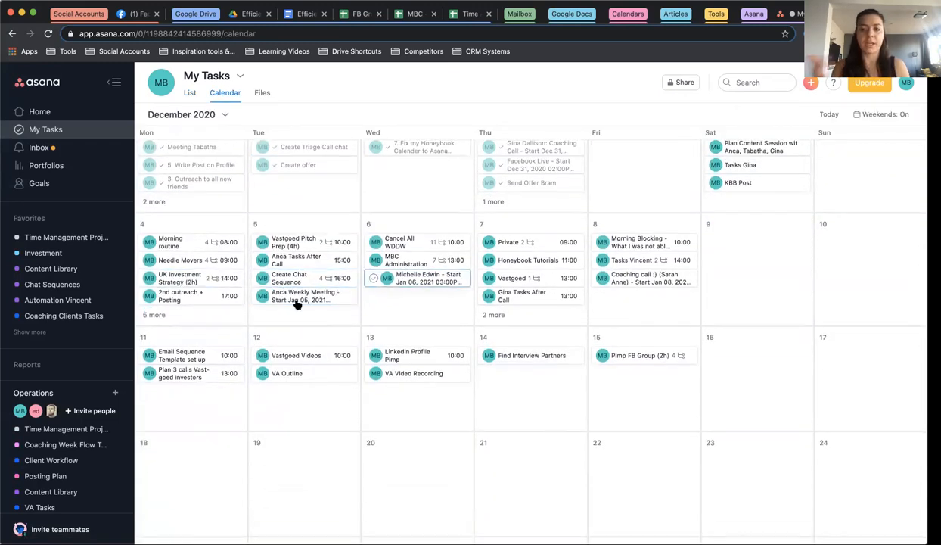
- Review the Inbox activity, opening the notifications about the added attachment and the accepted invite
left_click(57, 149)
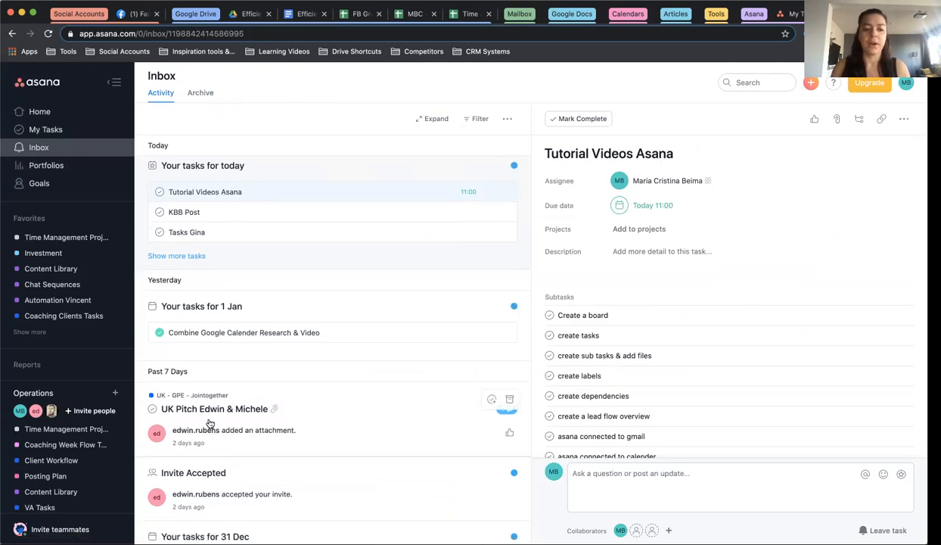
scroll(179, 405, "down", 2)
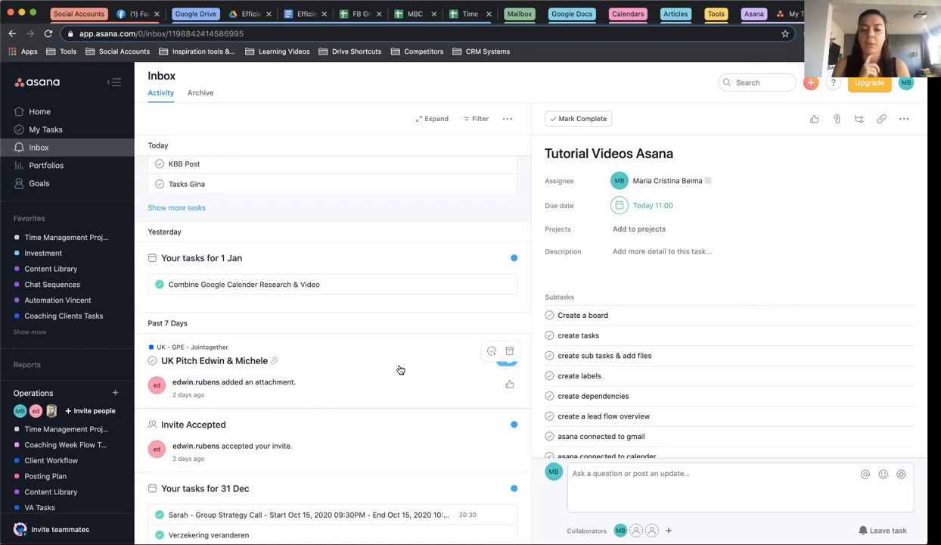
left_click(425, 371)
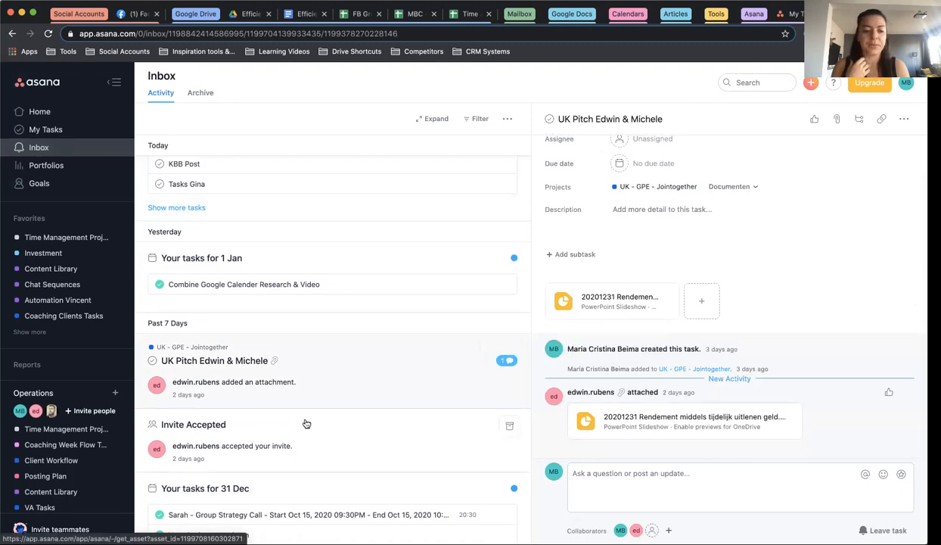
left_click(317, 370)
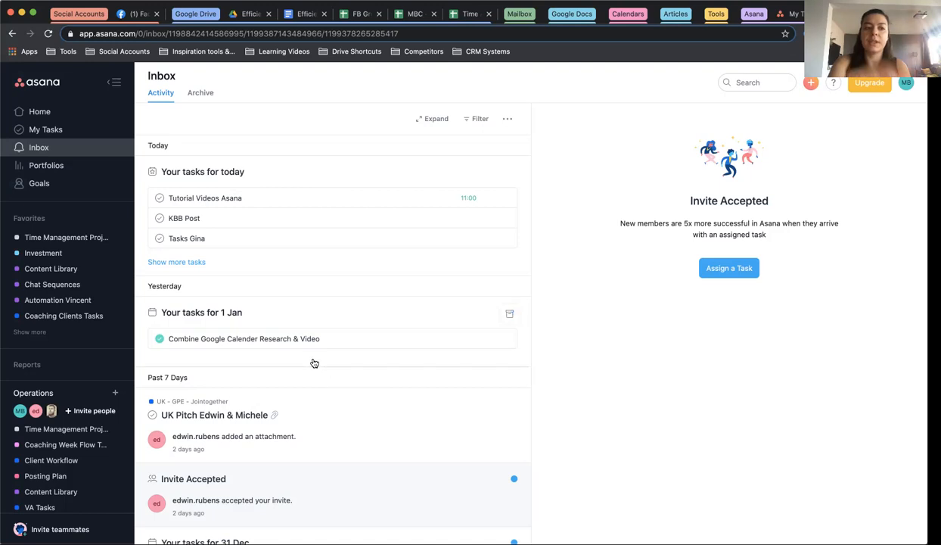
- View the Portfolios and Workload page and the Operations Goals page
left_click(55, 164)
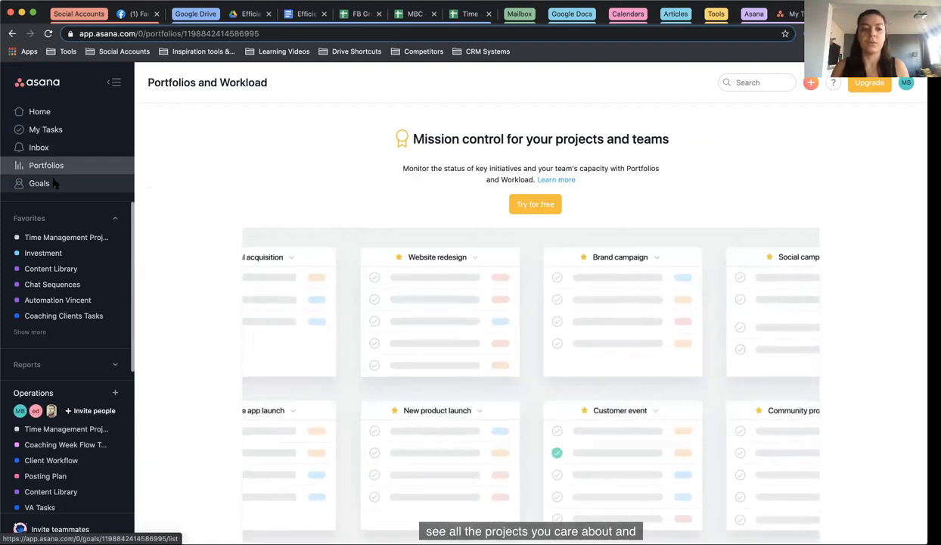
left_click(53, 186)
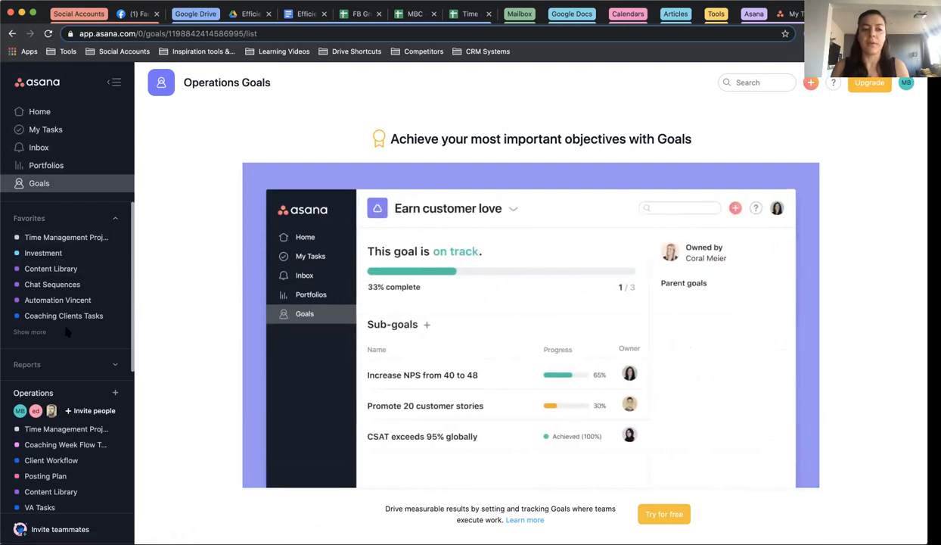
scroll(62, 314, "down", 3)
scroll(56, 286, "up", 3)
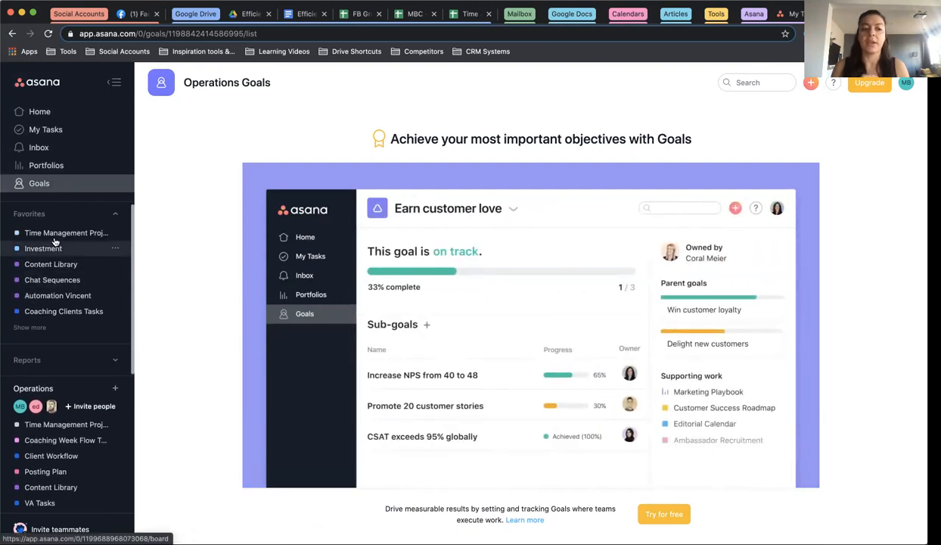
- Open the Lead Flow project from the Operations team and add it to the favorites
scroll(57, 276, "down", 5)
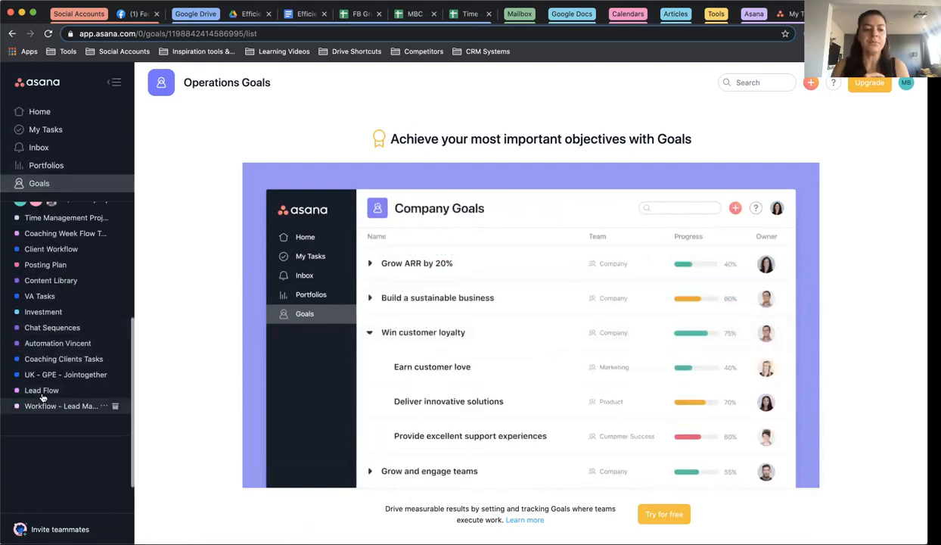
left_click(42, 389)
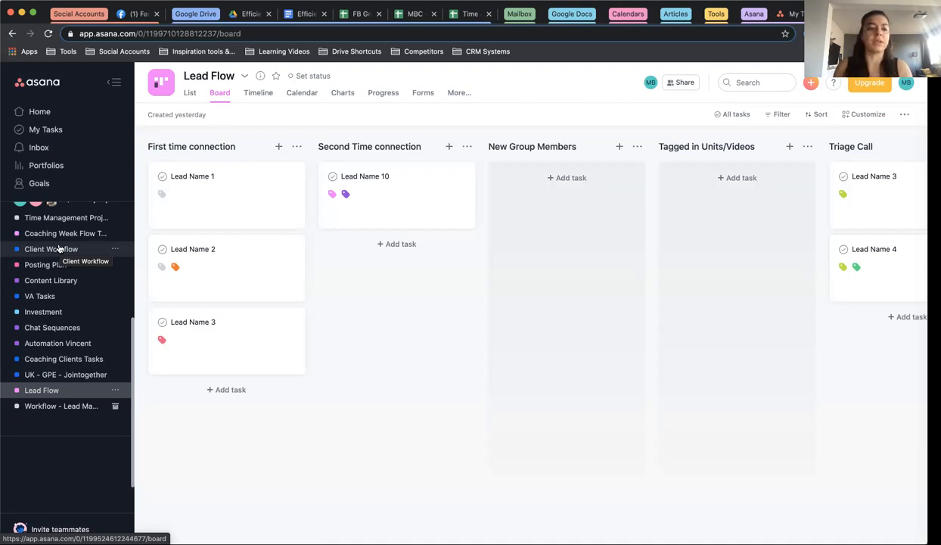
scroll(59, 248, "up", 3)
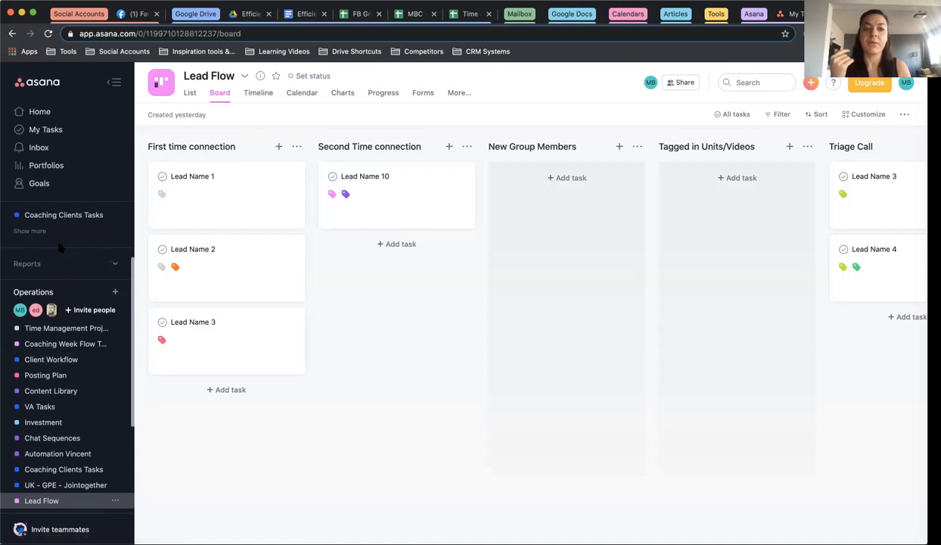
left_click(277, 78)
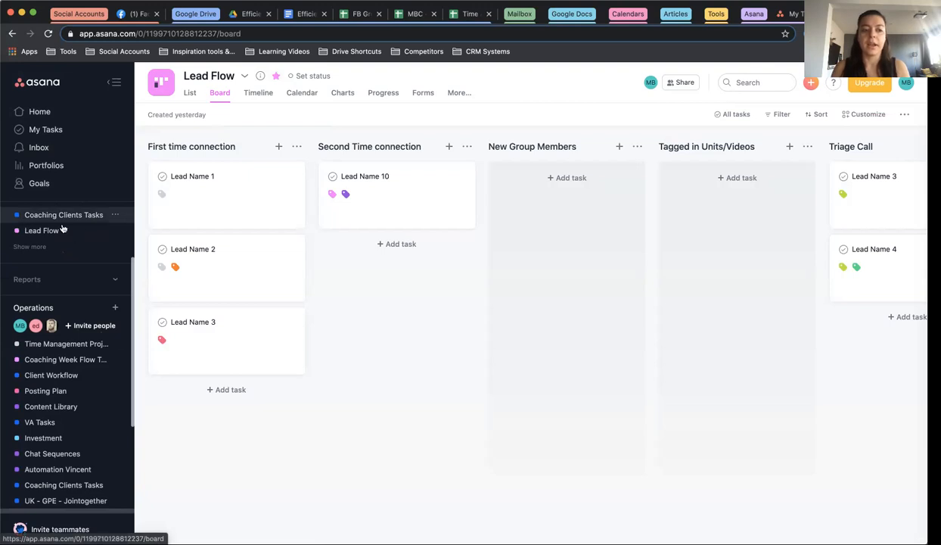
- Compare the favorite projects, including Lead Flow, with the full list of Operations projects
scroll(55, 239, "up", 3)
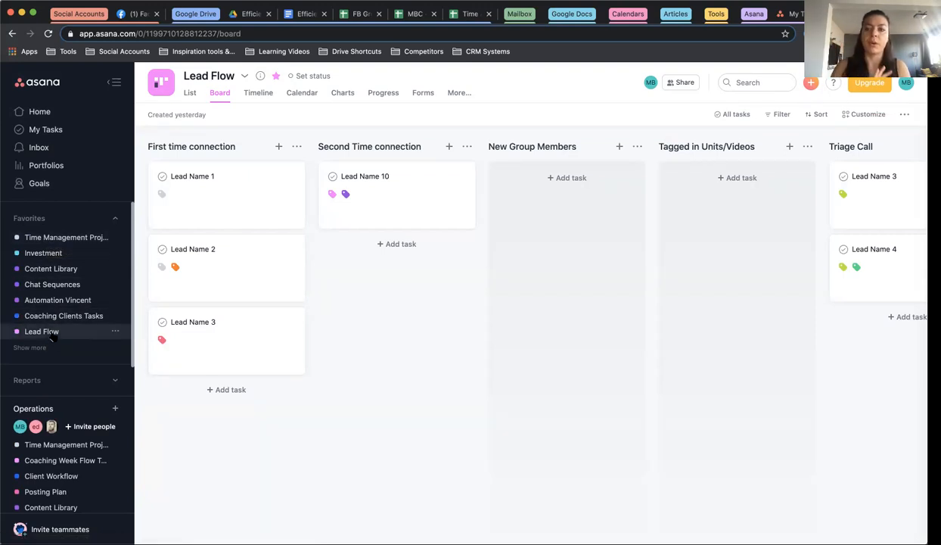
scroll(50, 332, "down", 2)
scroll(50, 335, "down", 4)
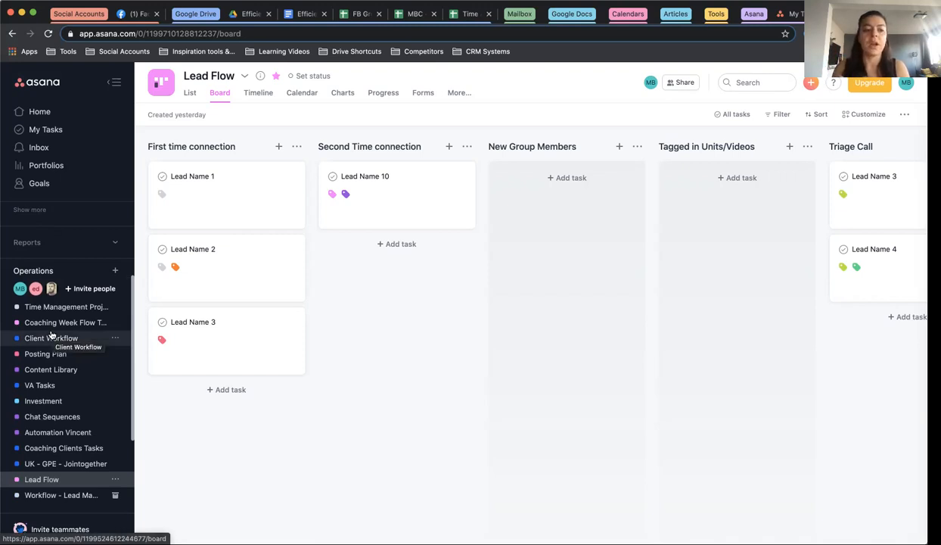
scroll(51, 335, "up", 6)
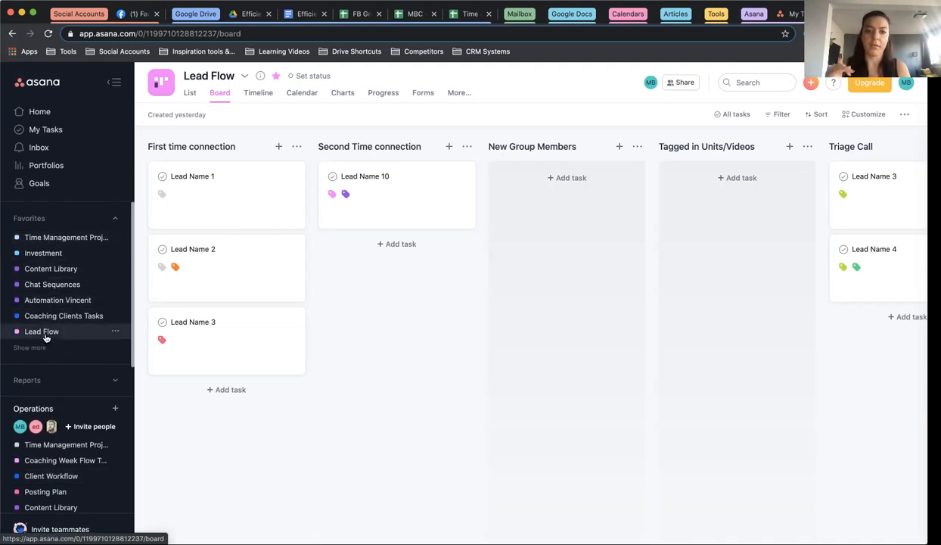
scroll(46, 300, "down", 2)
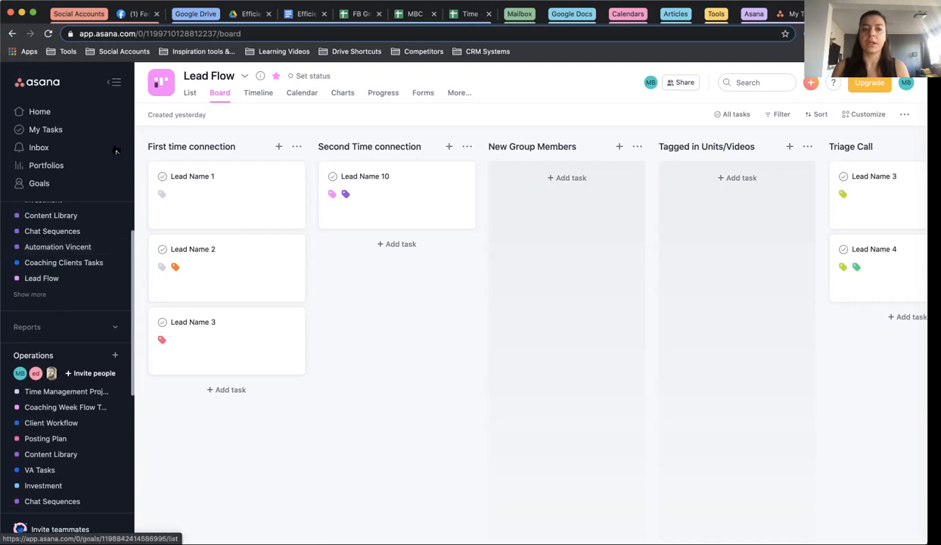
- Open the template gallery for a new Operations project and browse the general templates
scroll(75, 286, "down", 4)
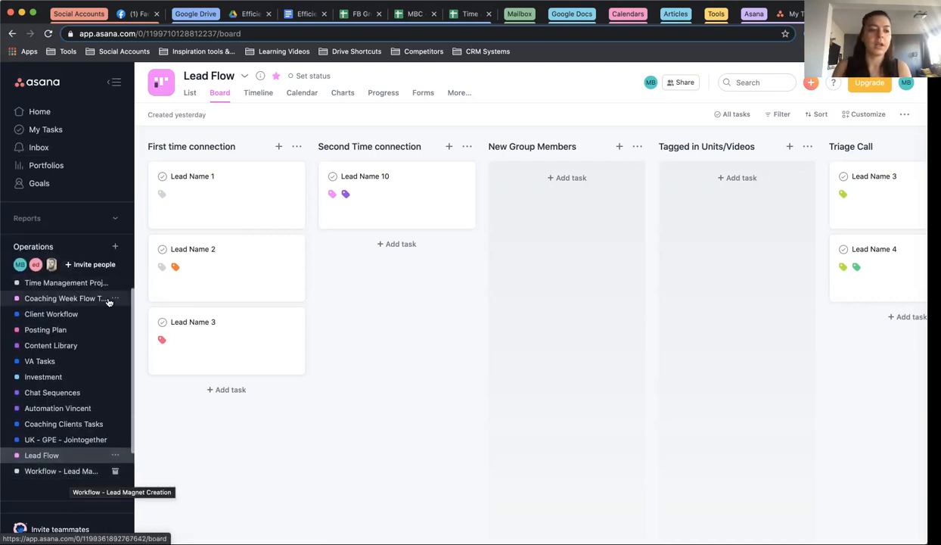
left_click(115, 247)
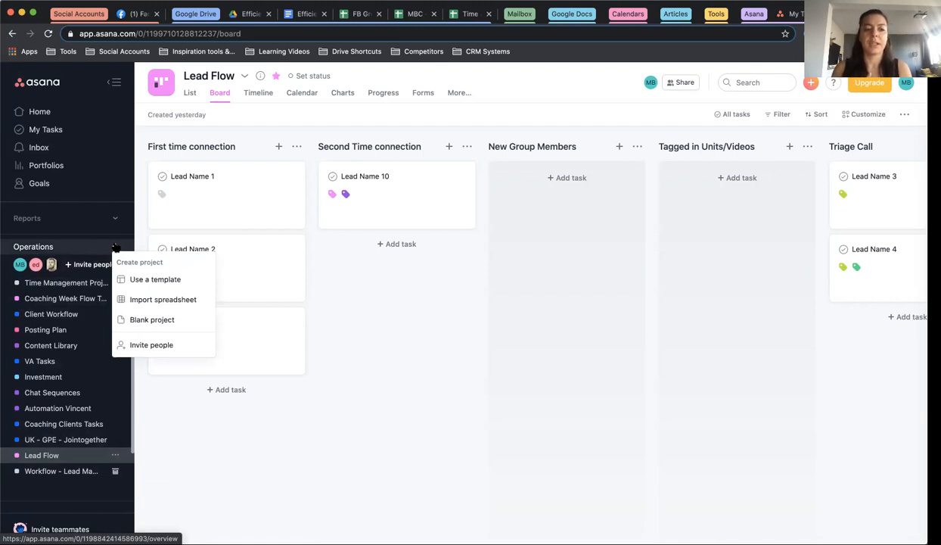
left_click(167, 282)
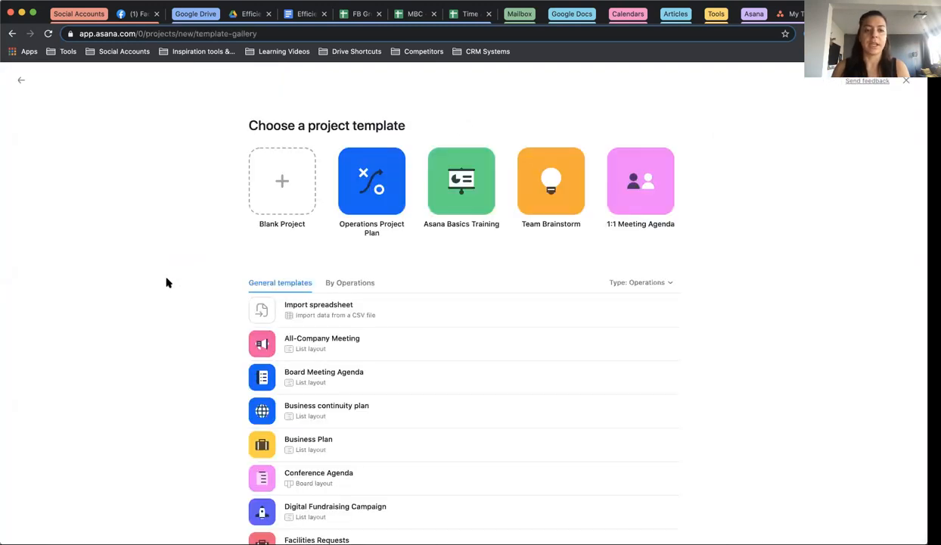
scroll(201, 270, "down", 2)
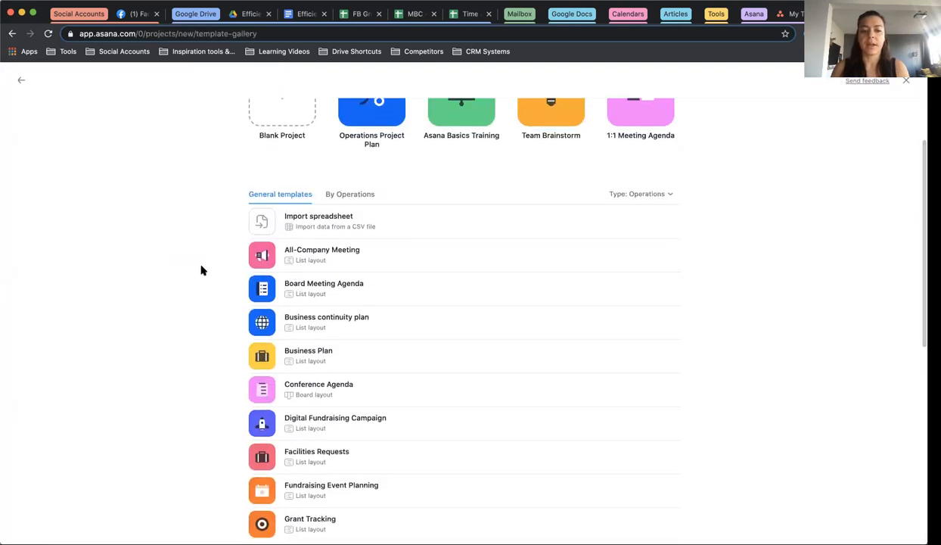
scroll(201, 270, "down", 2)
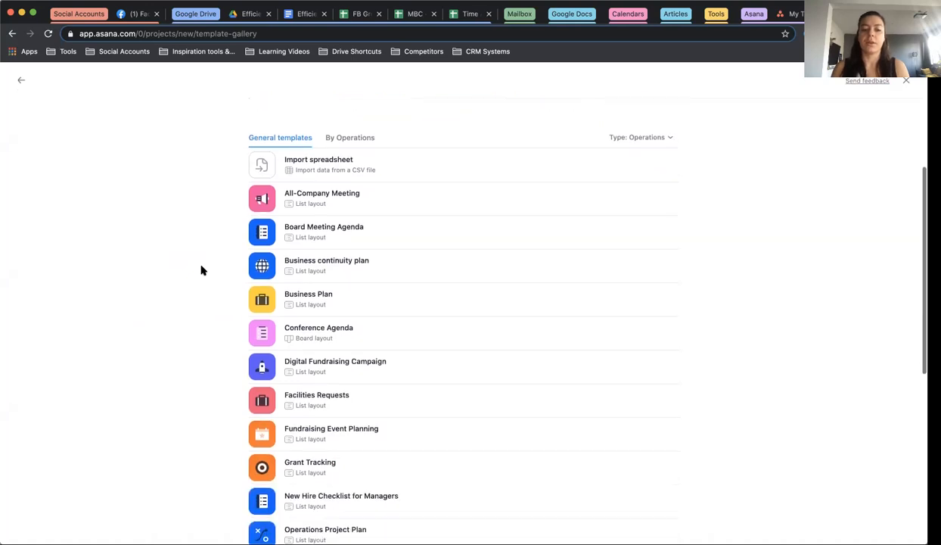
scroll(201, 270, "up", 1)
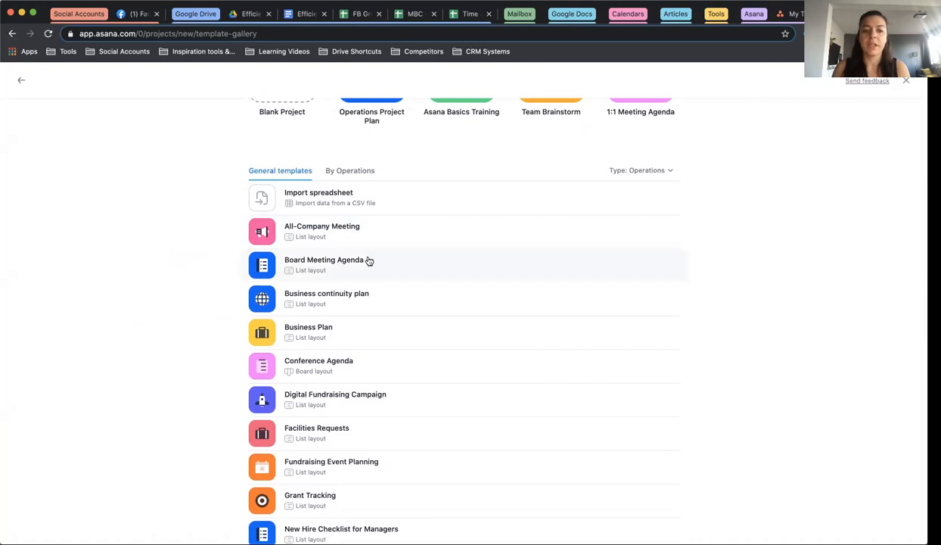
scroll(368, 260, "down", 1)
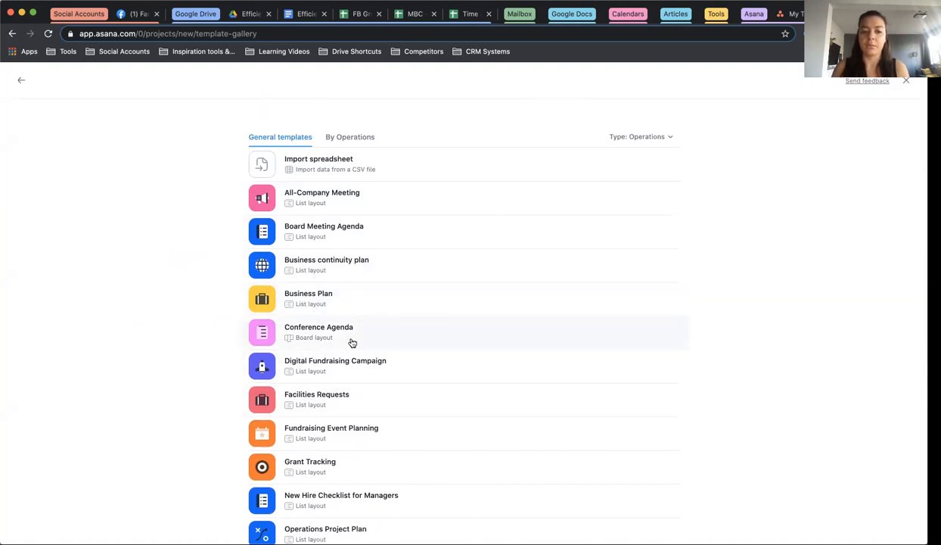
scroll(321, 418, "down", 3)
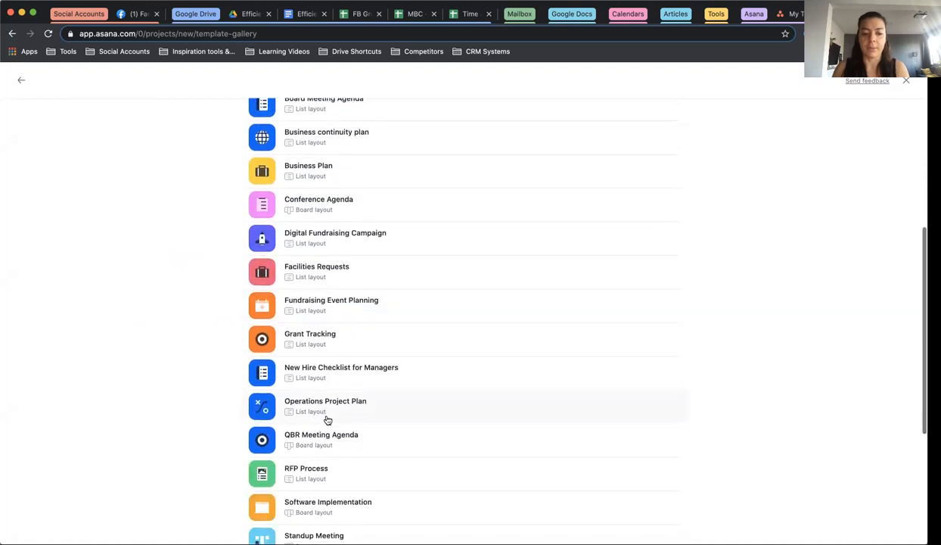
- Check the templates made by the Operations team, and return to the list of general templates
scroll(327, 420, "down", 2)
scroll(326, 418, "up", 5)
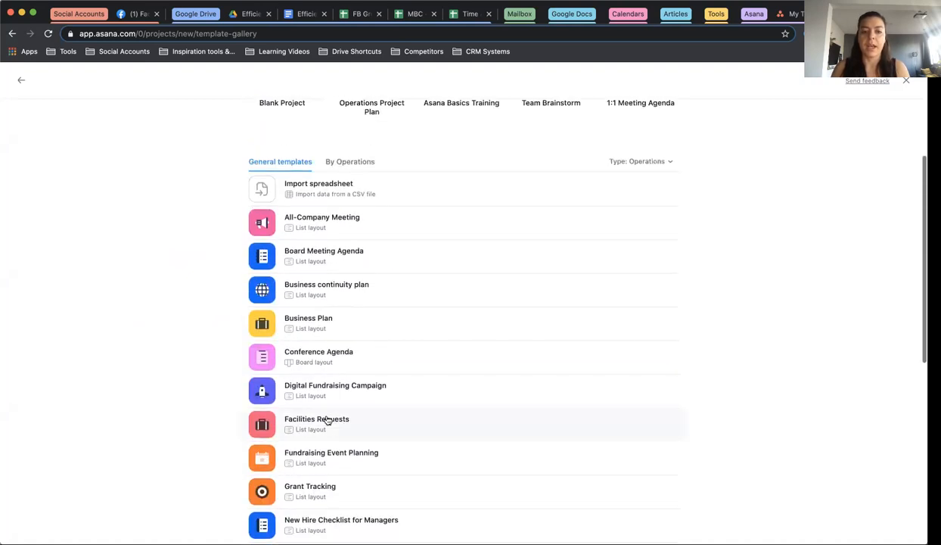
scroll(357, 238, "up", 3)
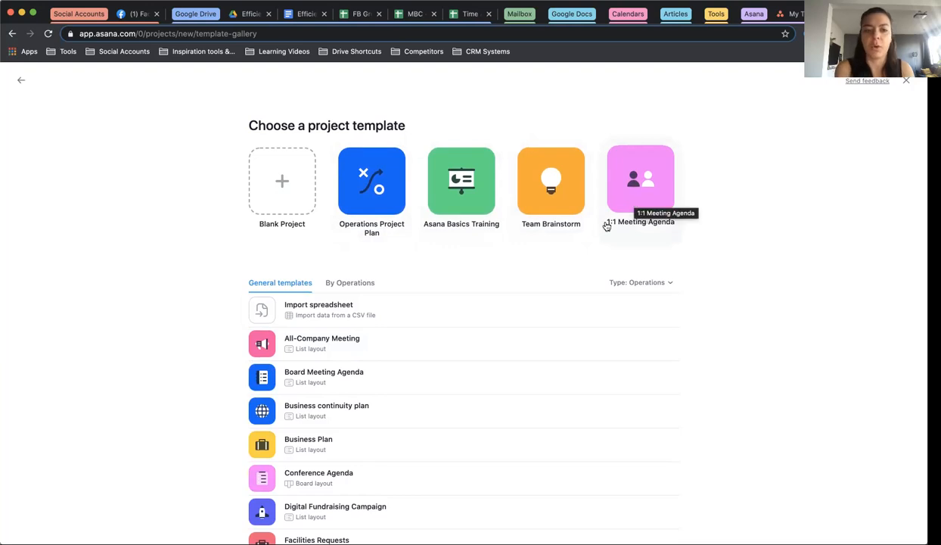
left_click(347, 289)
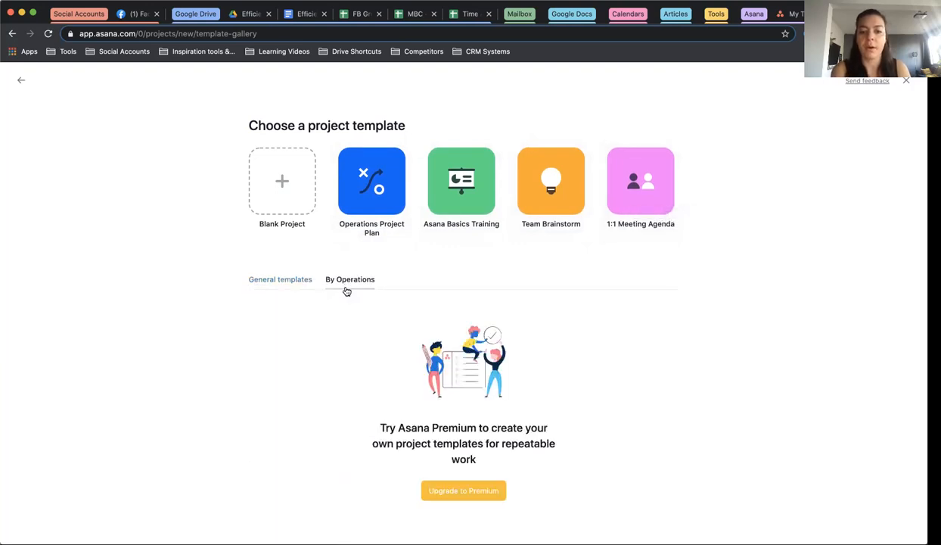
left_click(262, 281)
scroll(262, 280, "down", 2)
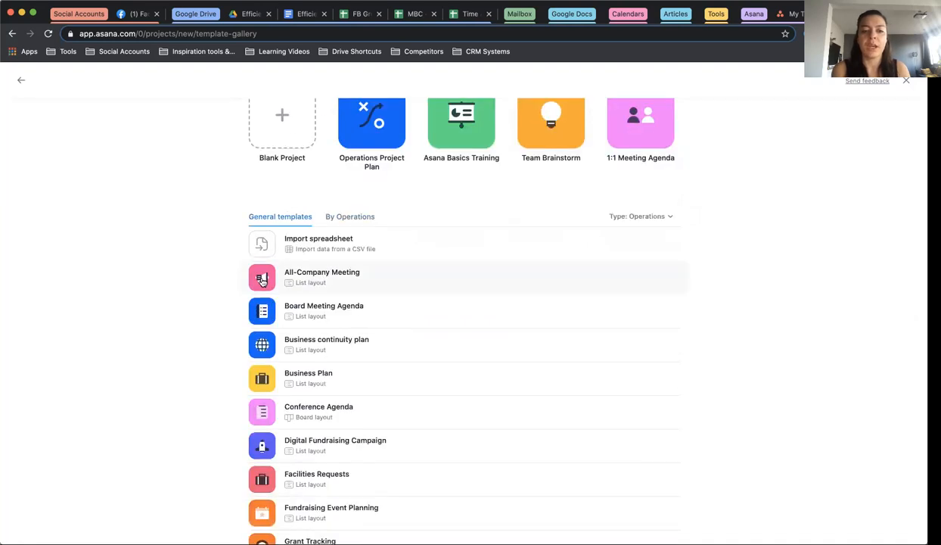
- Preview the All-Company Meeting and Board Meeting Agenda templates, and return to the template gallery
left_click(324, 279)
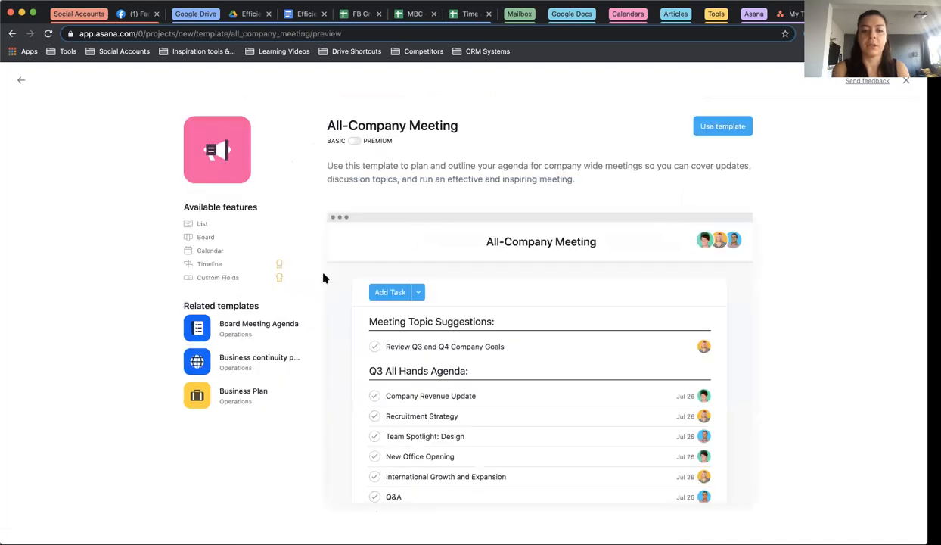
scroll(425, 254, "down", 1)
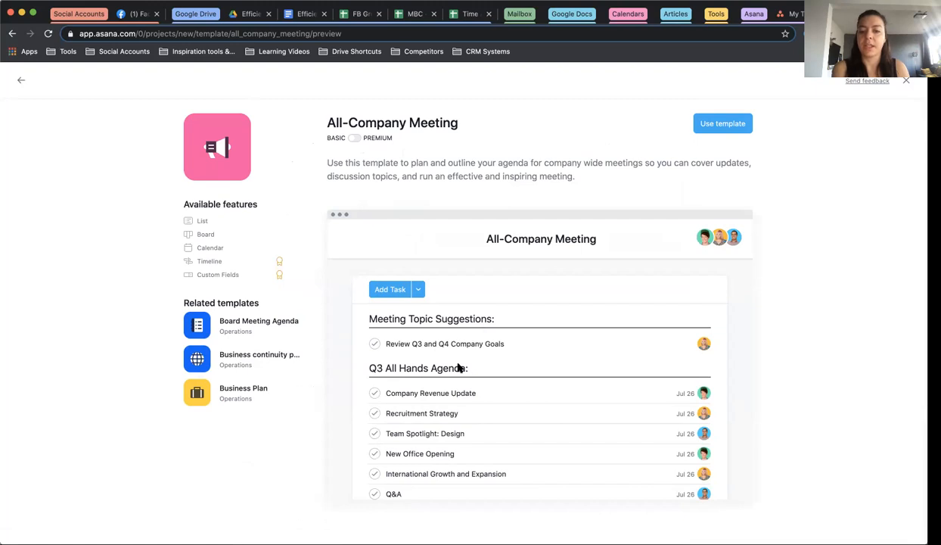
left_click(21, 80)
left_click(305, 370)
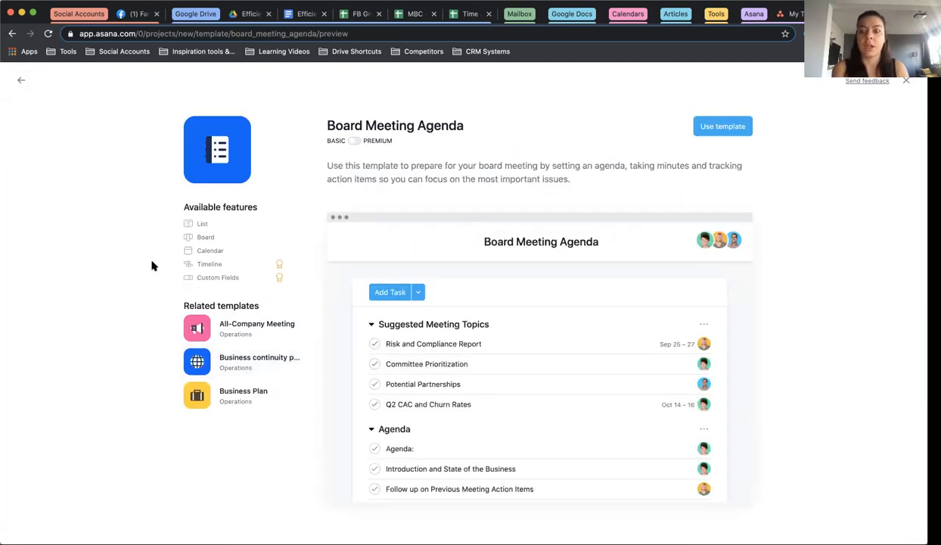
left_click(21, 79)
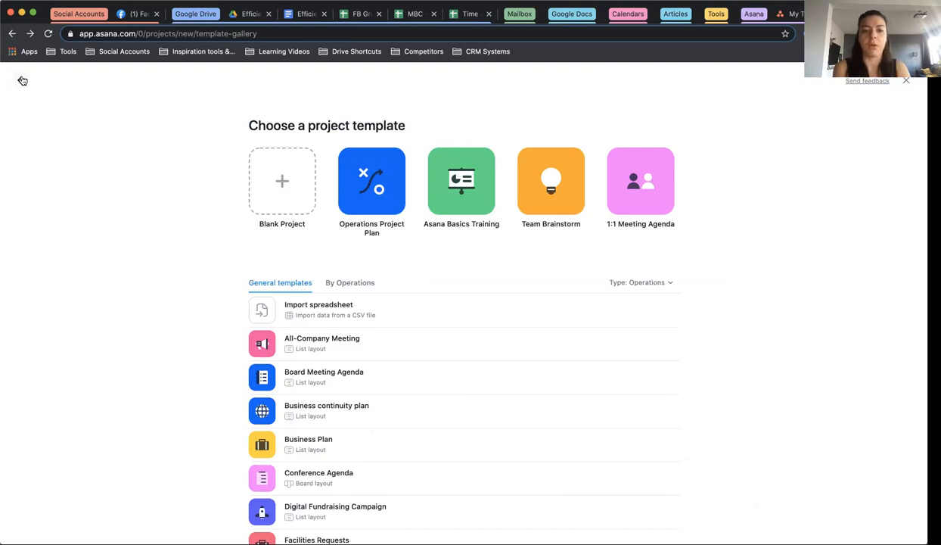
- Start a blank project named Test-Project with its privacy set to Public to Operations
left_click(274, 176)
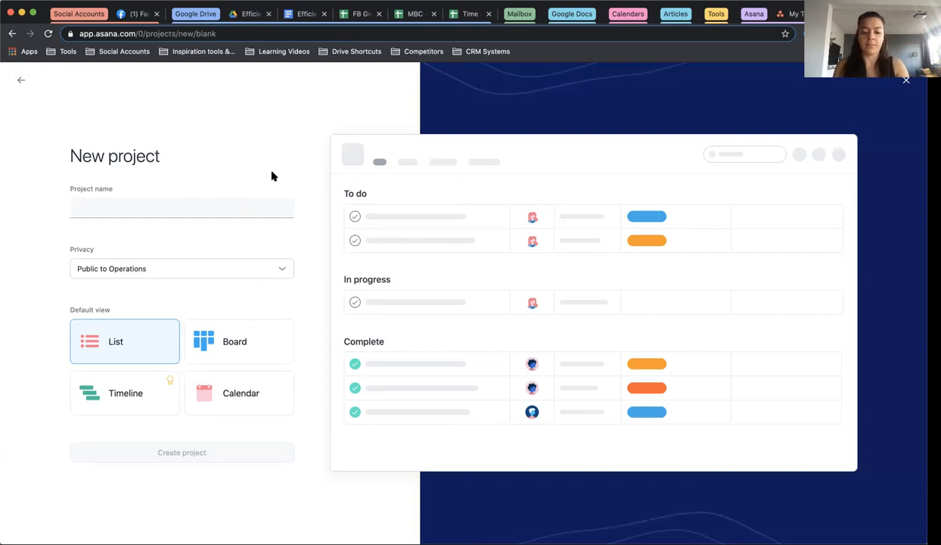
type("Test")
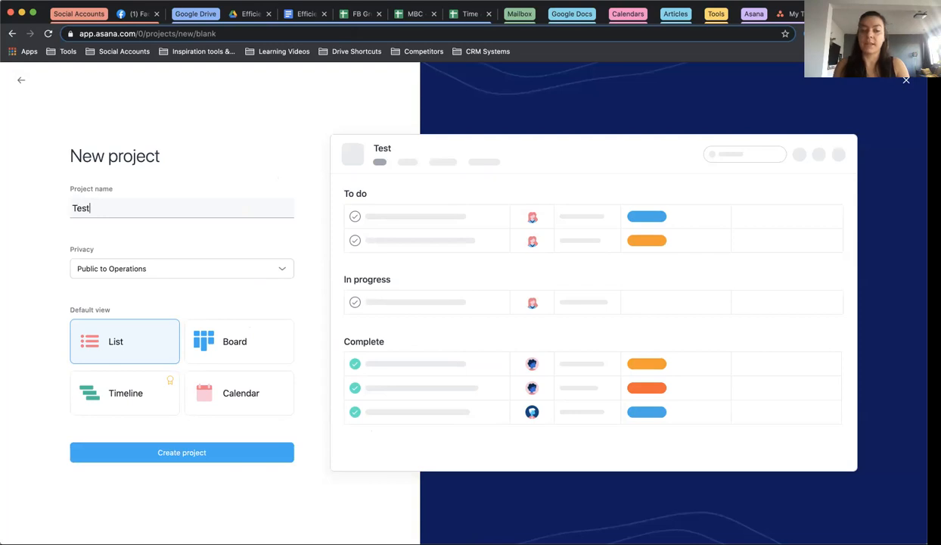
type("-Project")
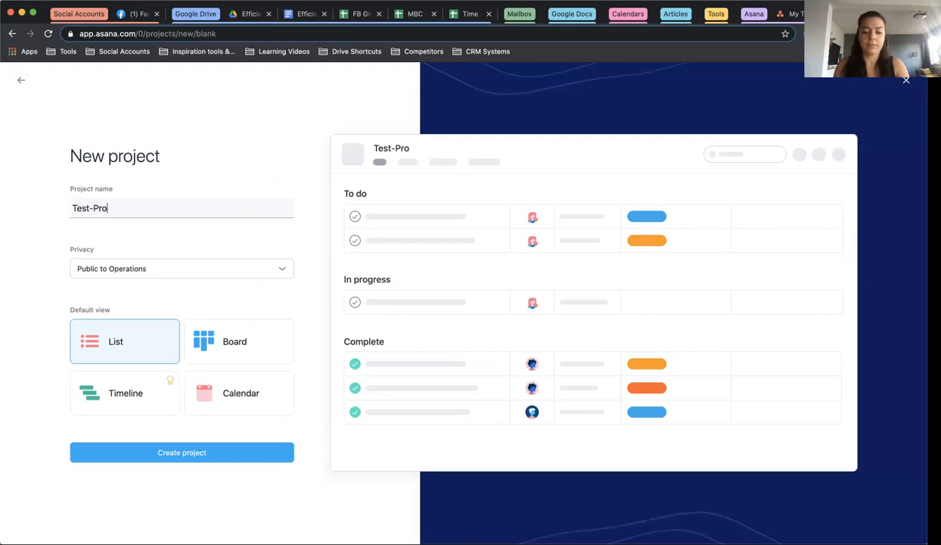
left_click(235, 269)
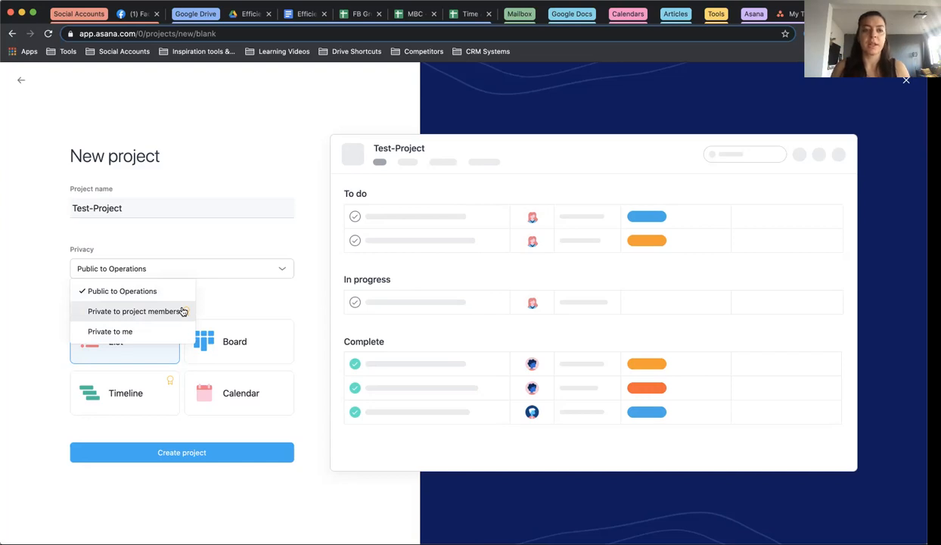
left_click(148, 288)
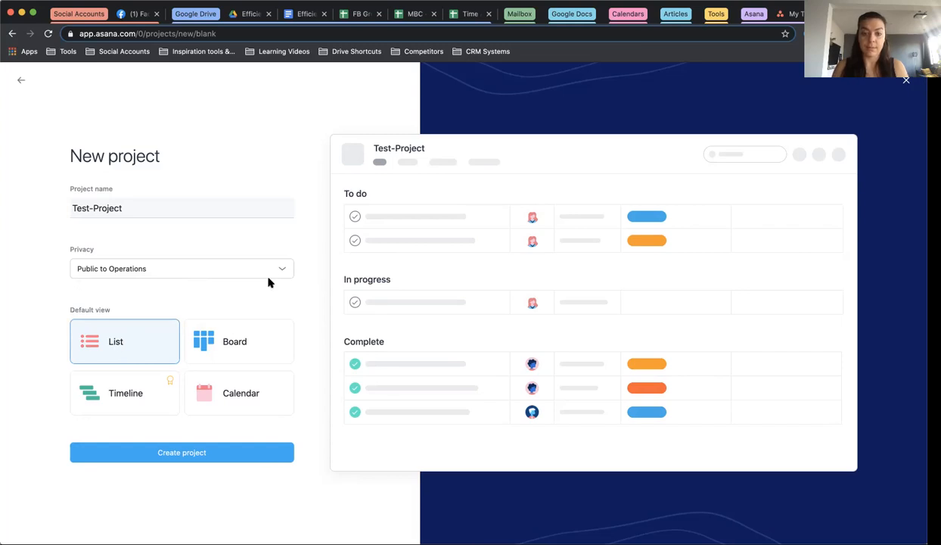
- Compare the previews of the Board, List, Timeline and Calendar default views for the new project
left_click(248, 342)
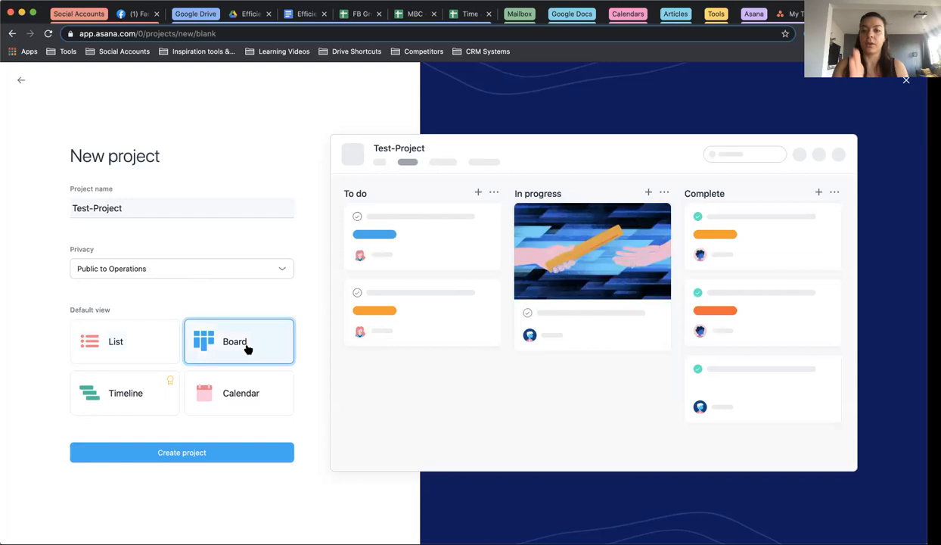
left_click(150, 342)
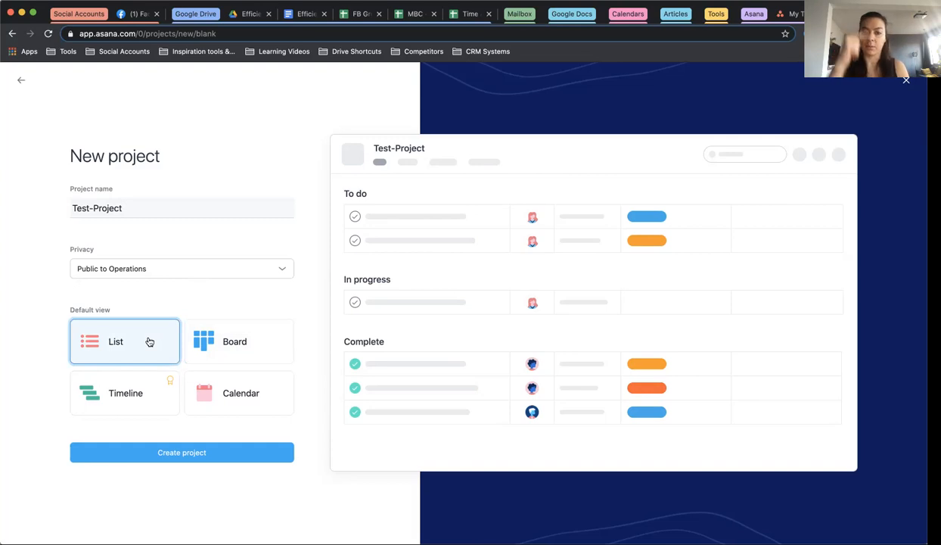
left_click(238, 331)
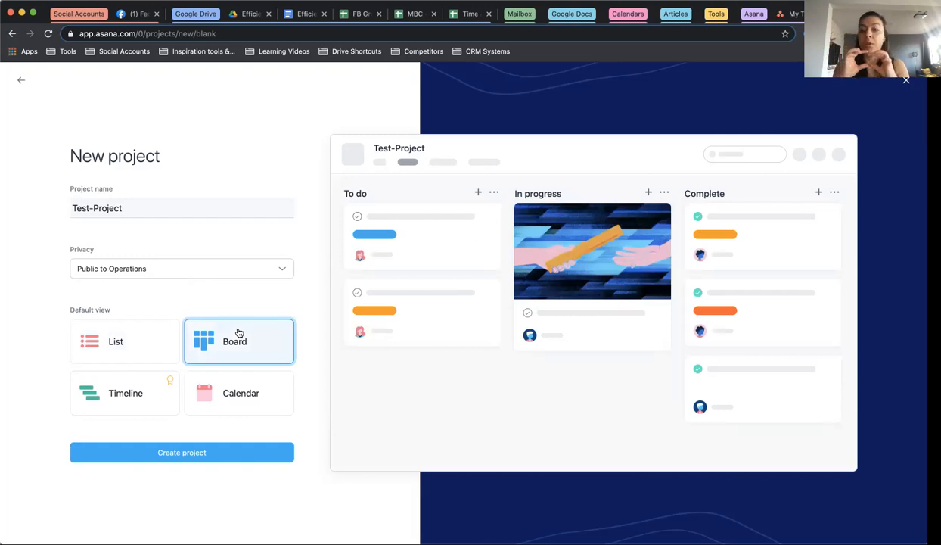
left_click(139, 395)
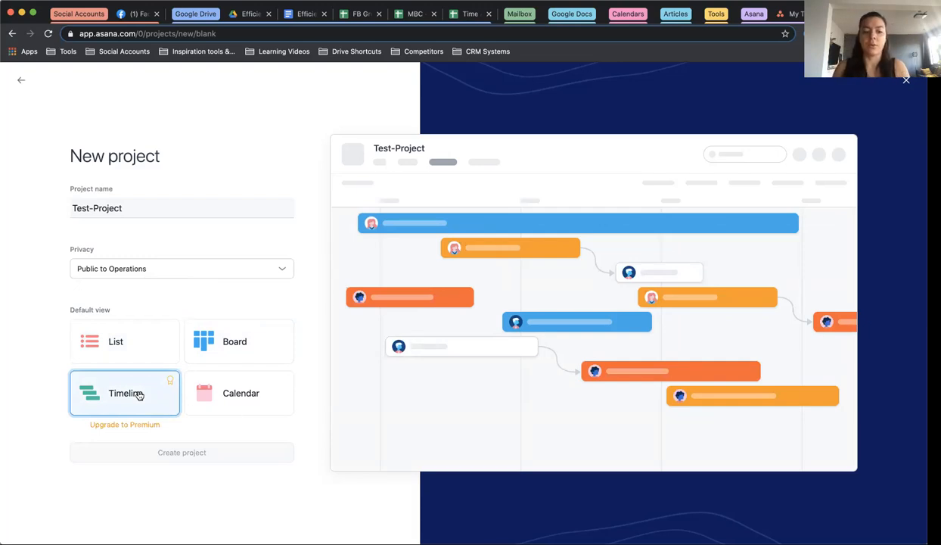
left_click(239, 387)
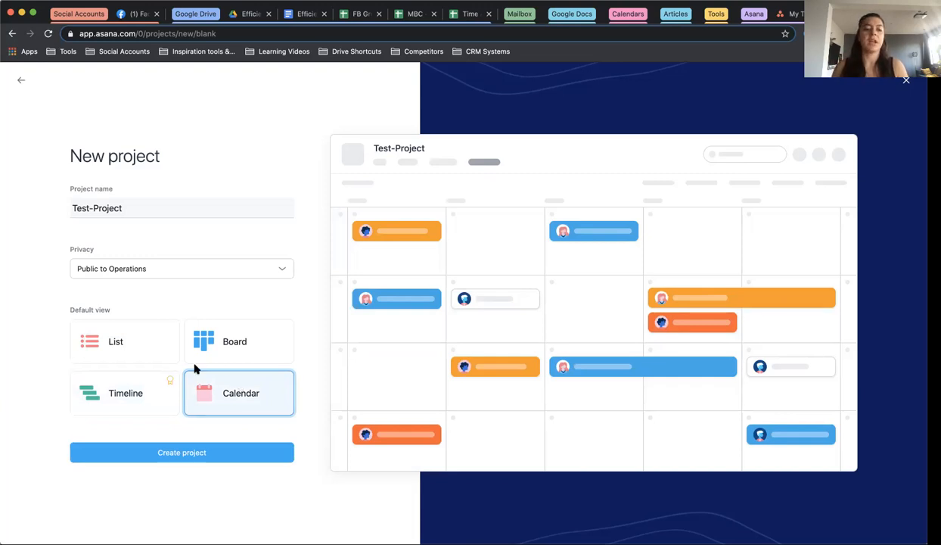
- Create the project with List as its default view
left_click(136, 354)
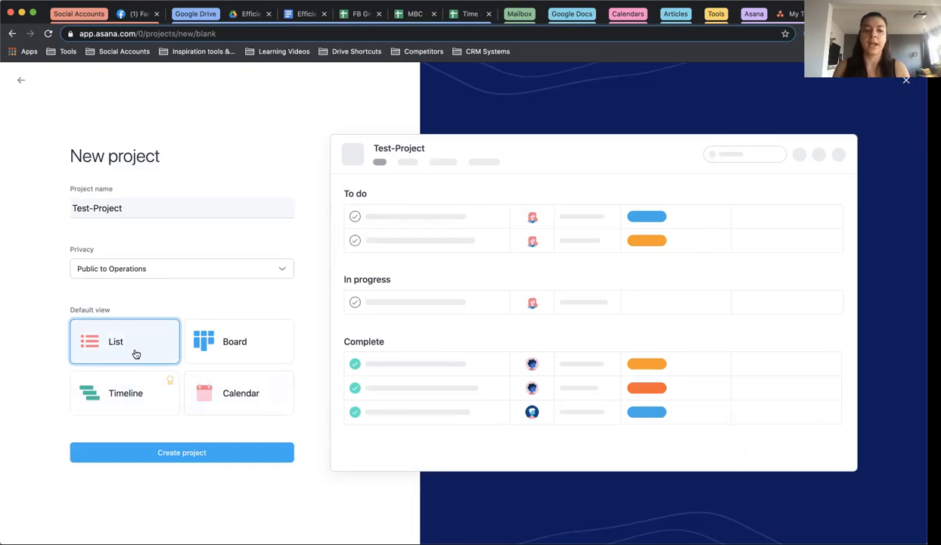
left_click(168, 452)
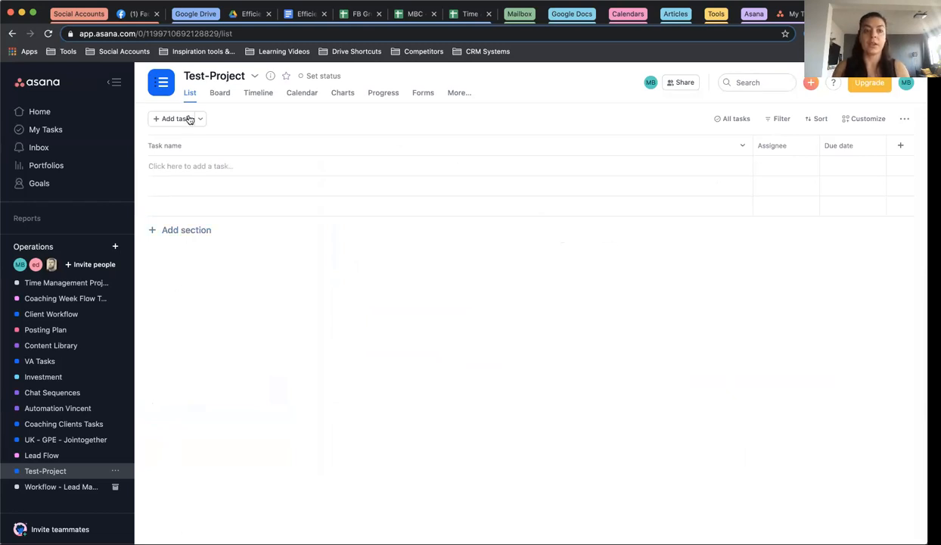
- View the Board, Timeline, Calendar and Charts pages of Test-Project
left_click(219, 97)
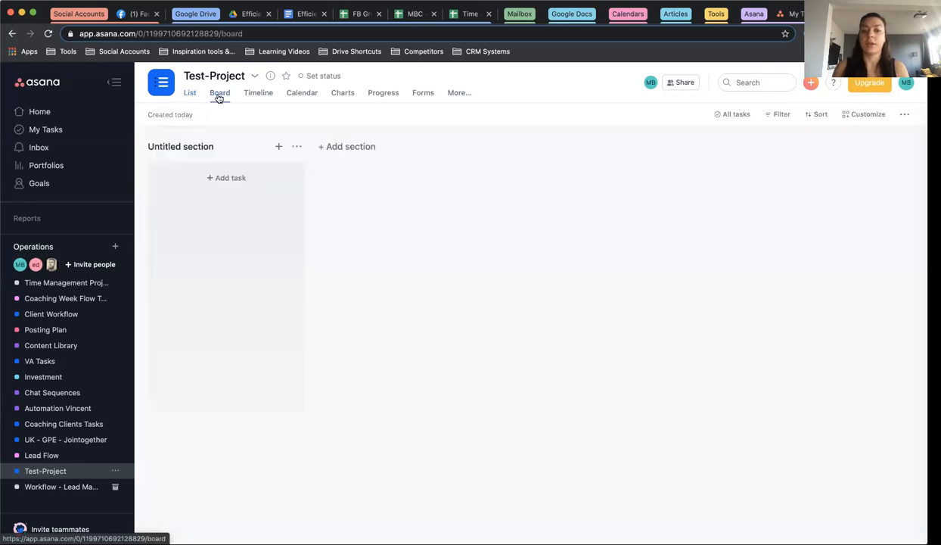
left_click(257, 94)
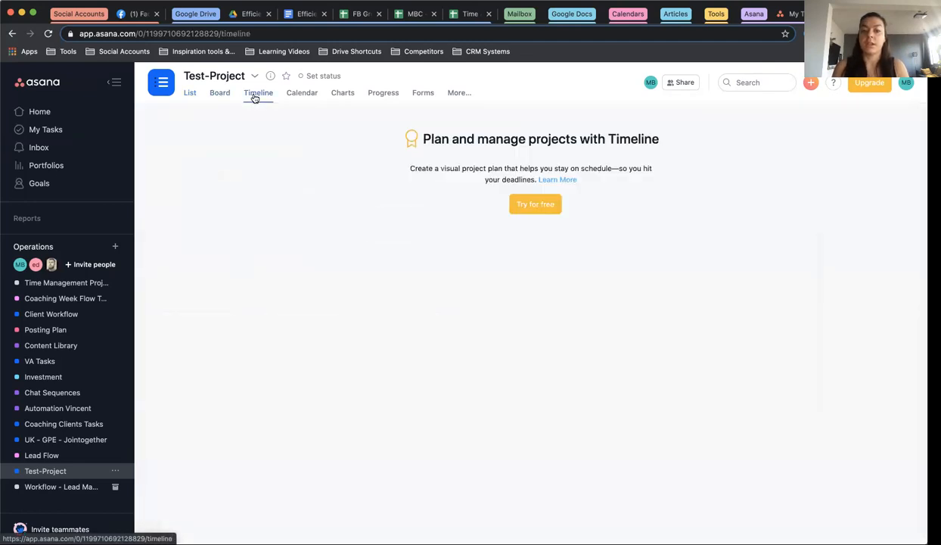
left_click(301, 95)
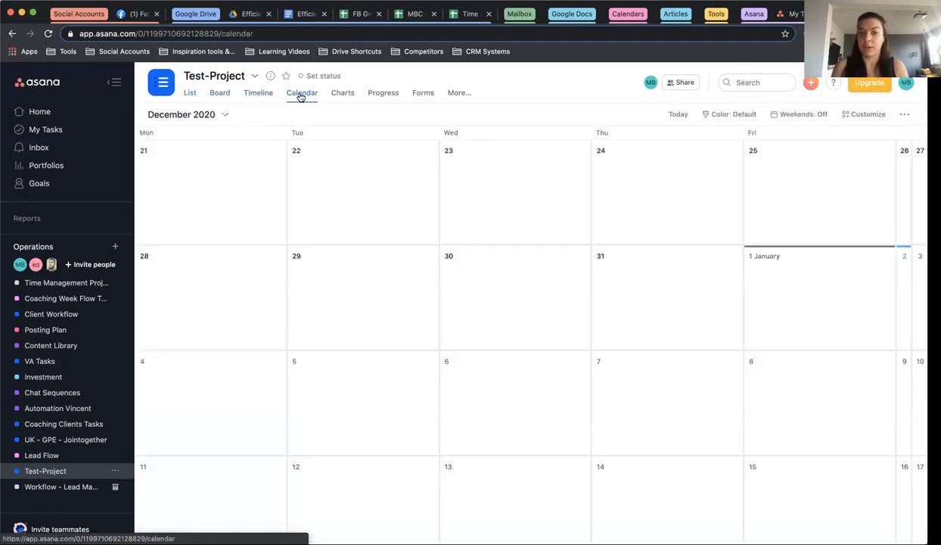
left_click(342, 95)
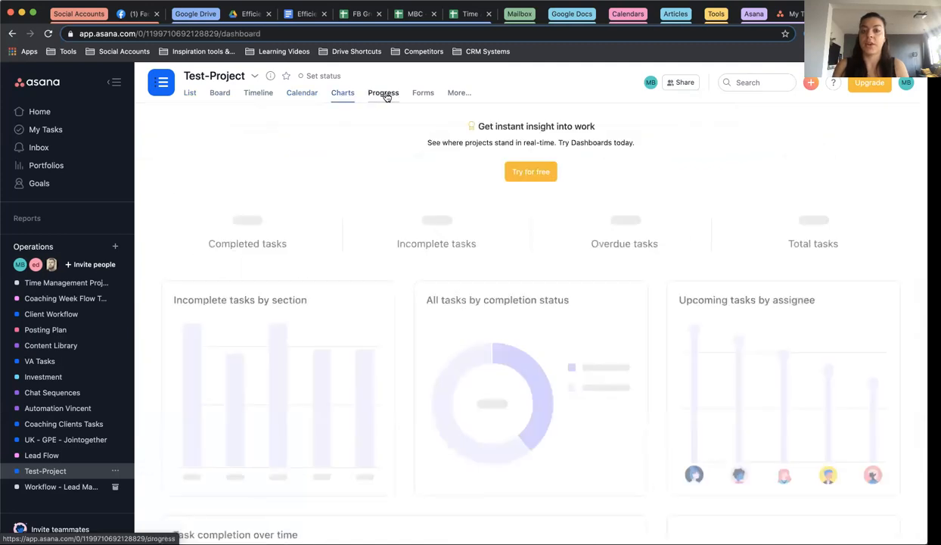
- View the Progress, Forms and conversations pages of Test-Project, and return to its task list
left_click(384, 96)
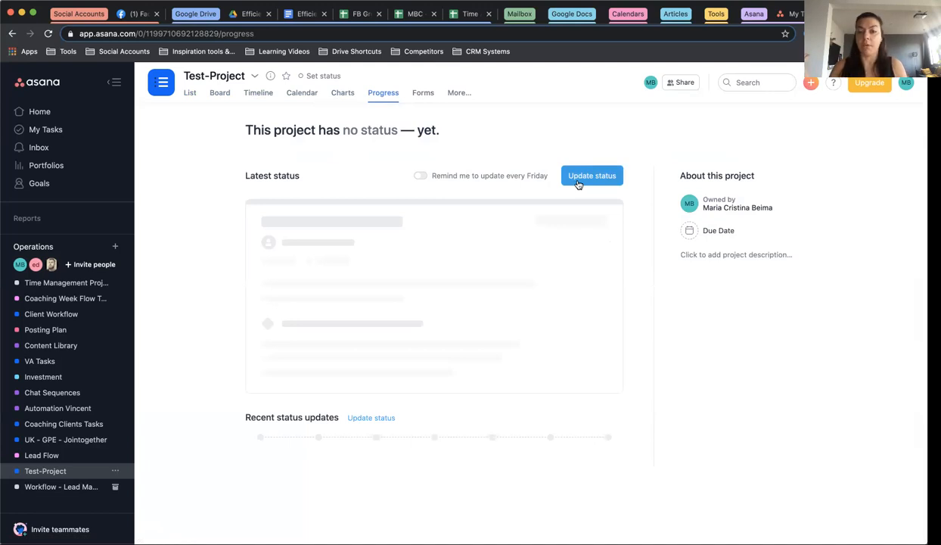
left_click(423, 98)
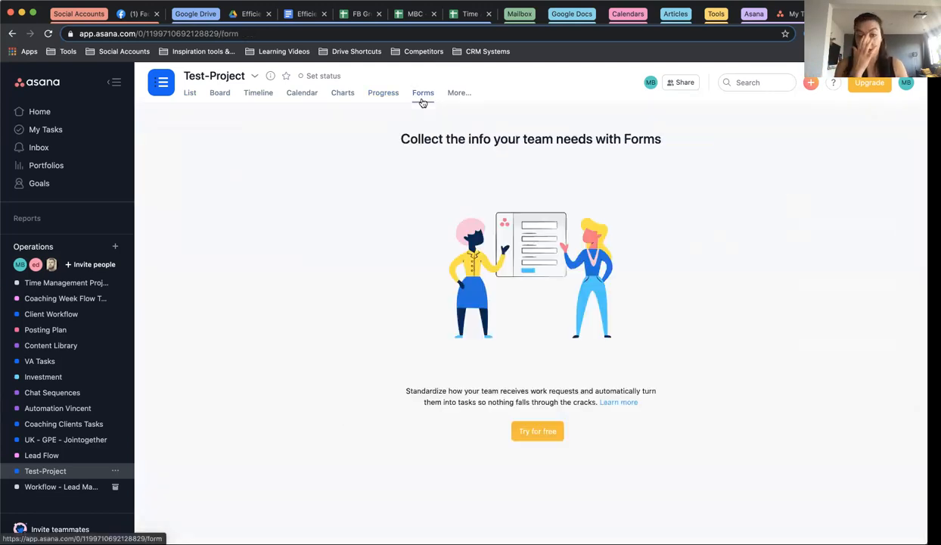
left_click(468, 95)
left_click(468, 114)
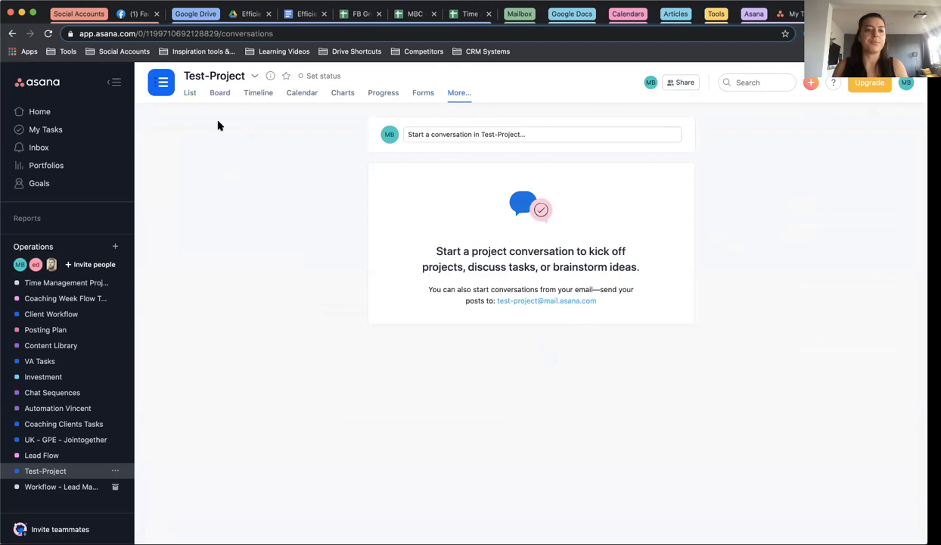
left_click(189, 93)
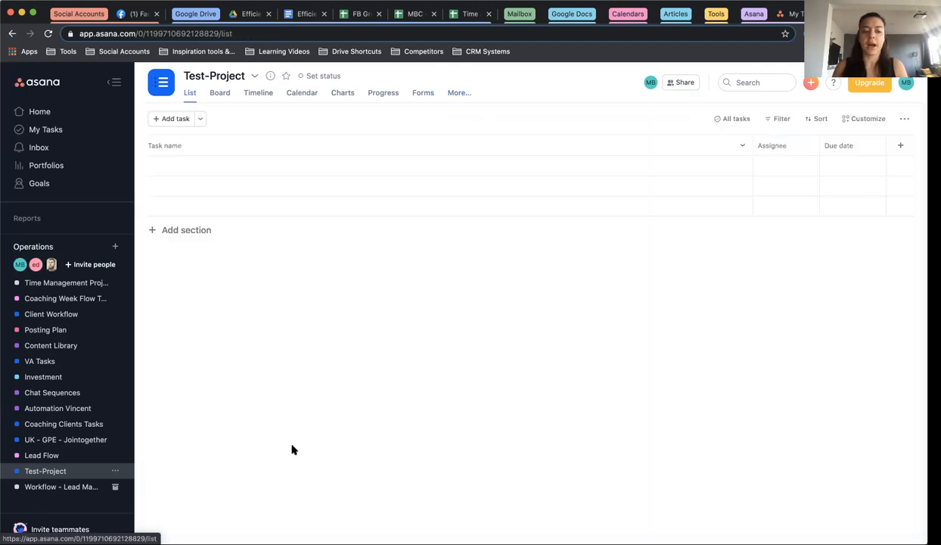